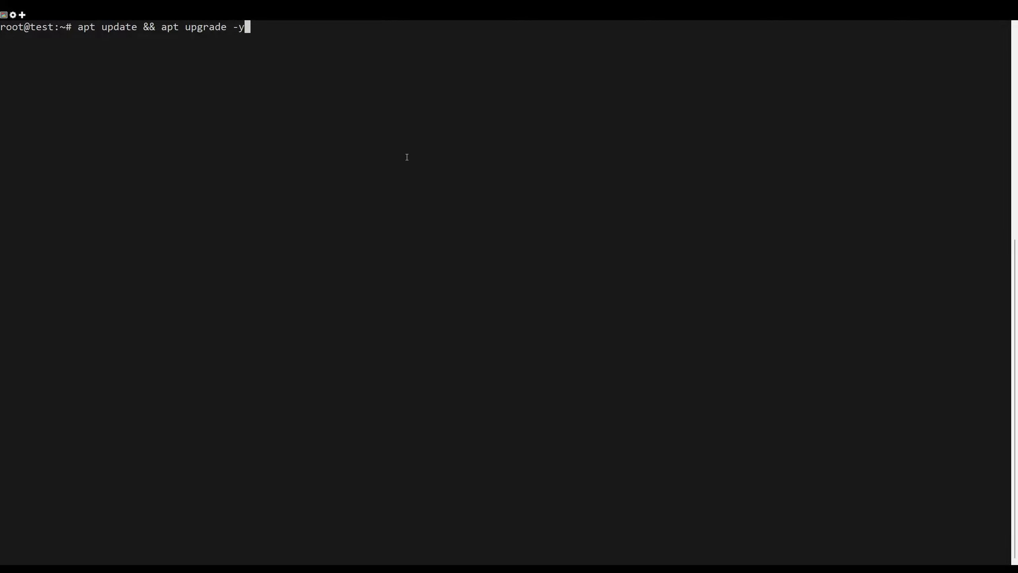
- Run the full package upgrade, acknowledge the kernel notice, and check the installed OpenJDK 11 version
key("Return")
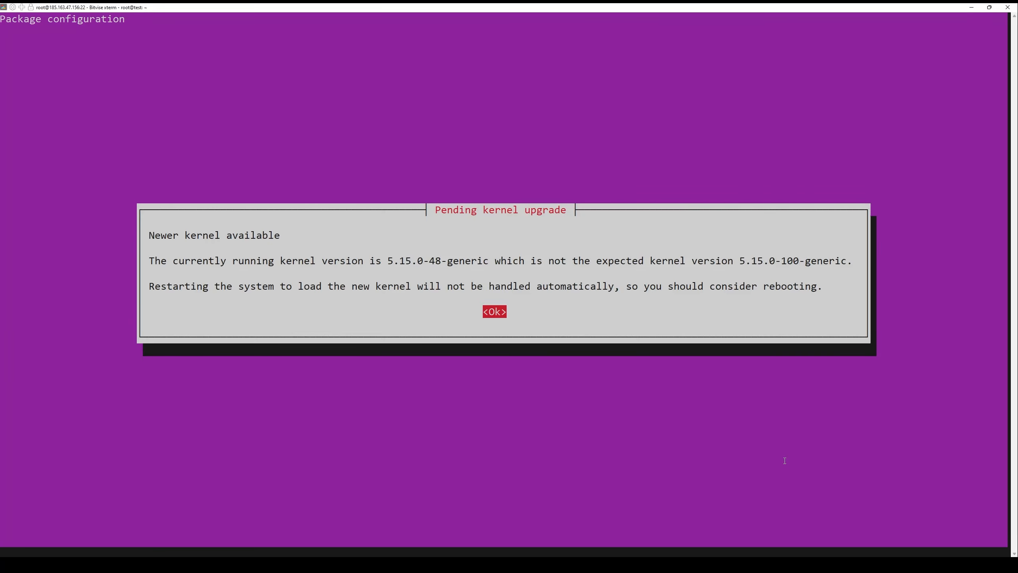
key("Return")
key("Return")
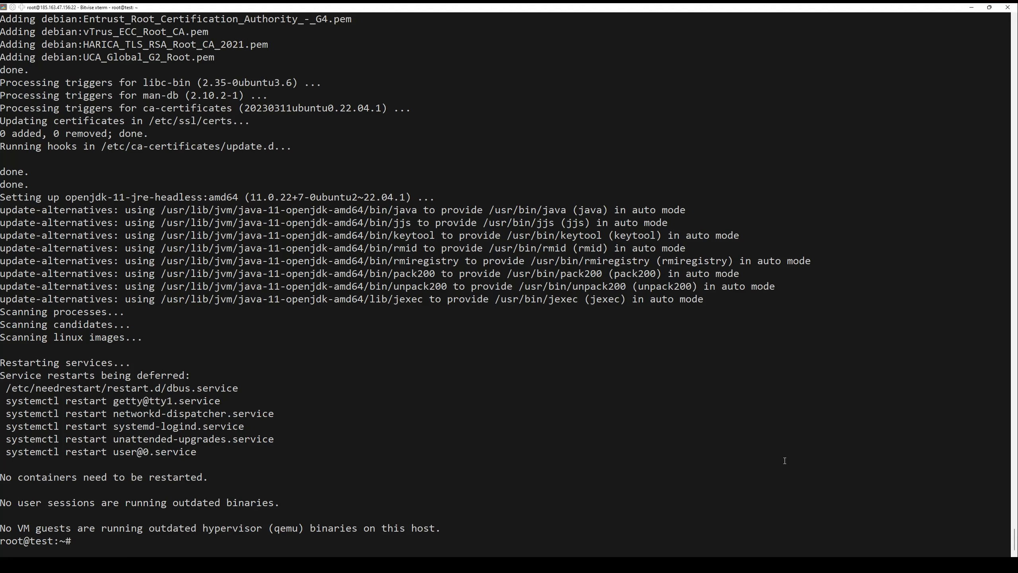
type("java -")
type("-version")
key("Return")
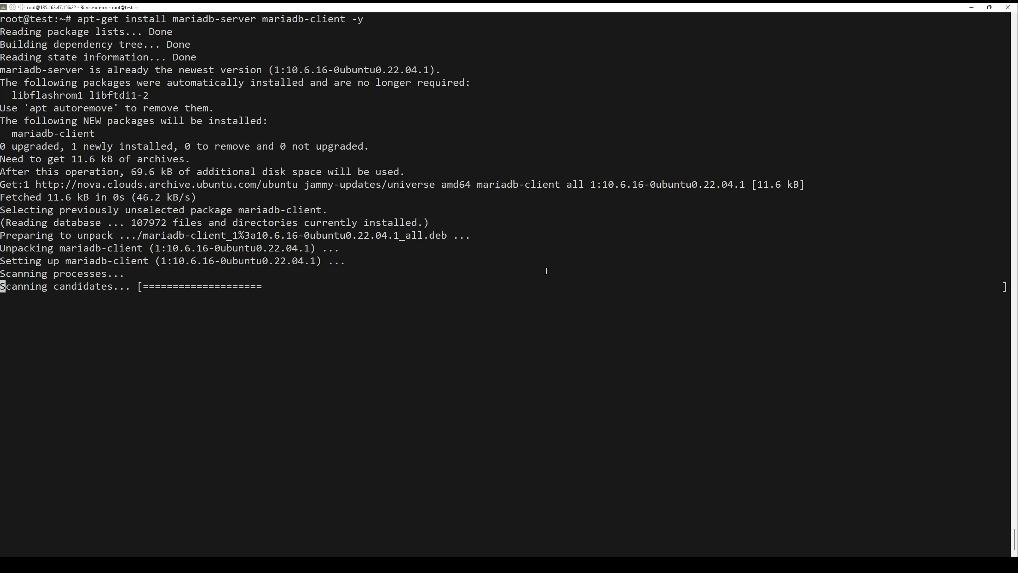
- Acknowledge the kernel notice after the MariaDB install and clear a repeated paste before the root mysql login
key("Return")
key("Return")
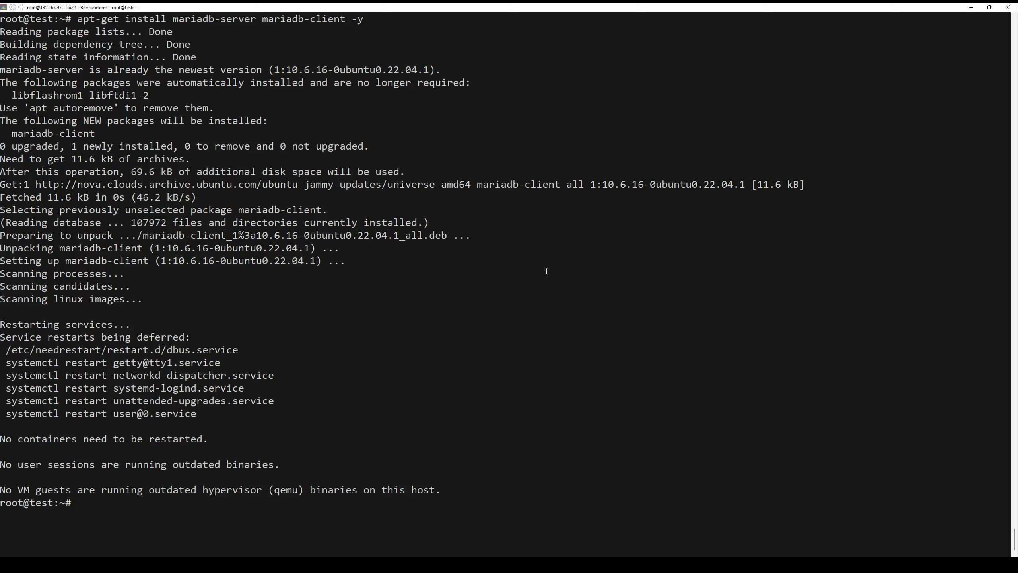
right_click(547, 271)
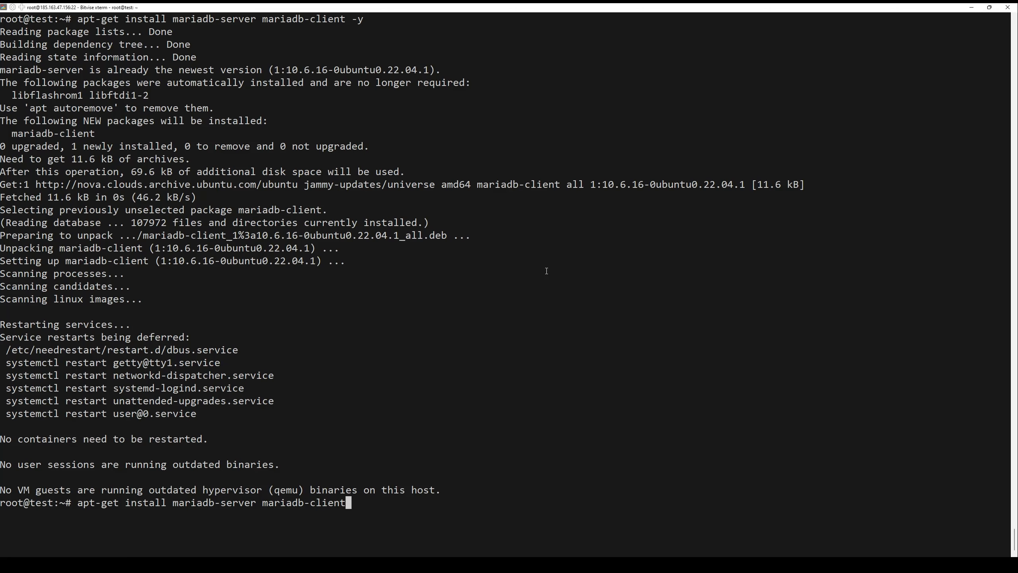
key("BackSpace")
key("BackSpace")
key("BackSpace")
key("BackSpace")
key("BackSpace")
key("BackSpace")
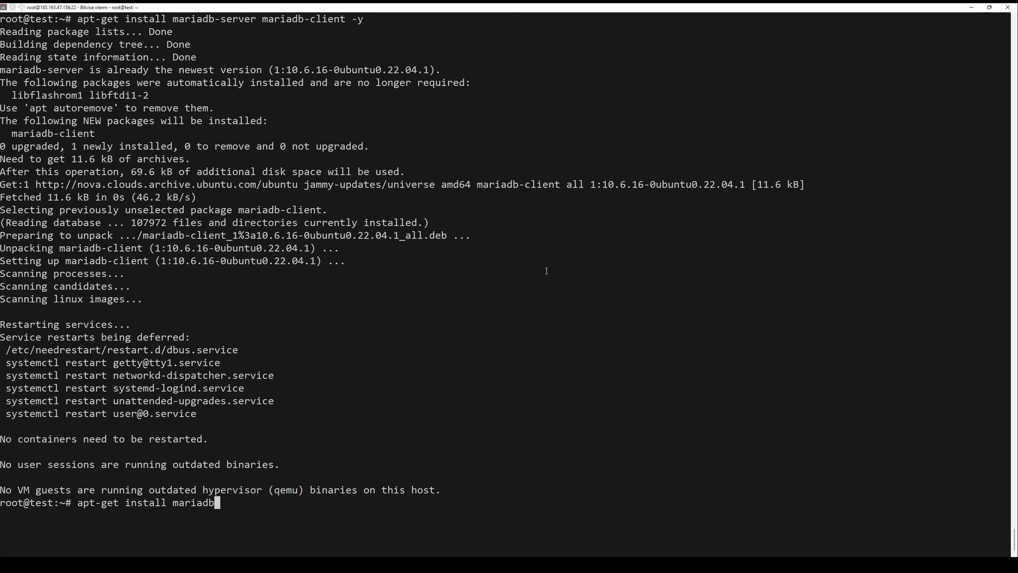
key("BackSpace")
key("BackSpace")
key("BackSpace")
key("BackSpace")
key("BackSpace")
key("BackSpace")
type("mysql -u root -p")
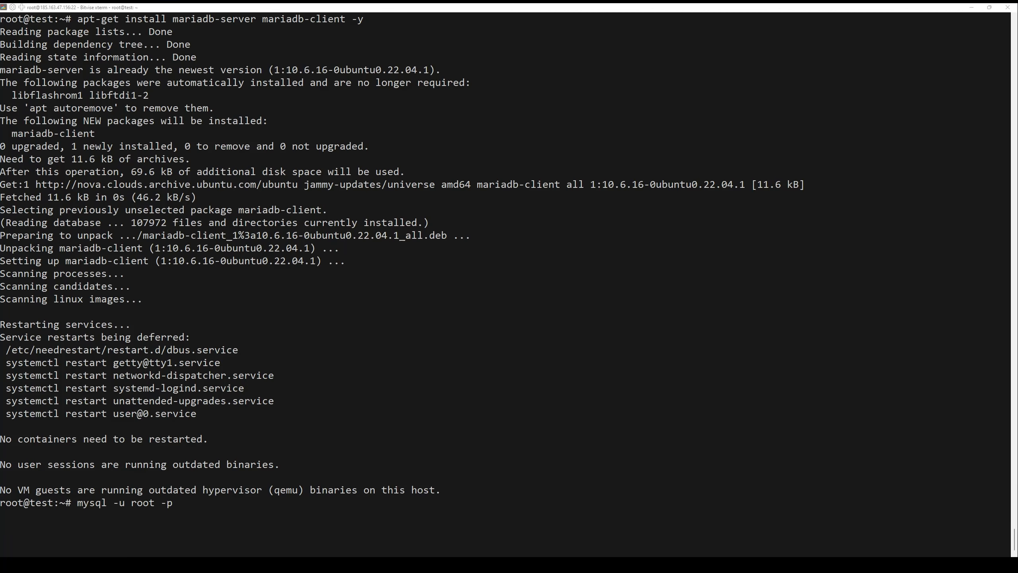
- Log into MariaDB as root and create the rundeckdb database
key("Return")
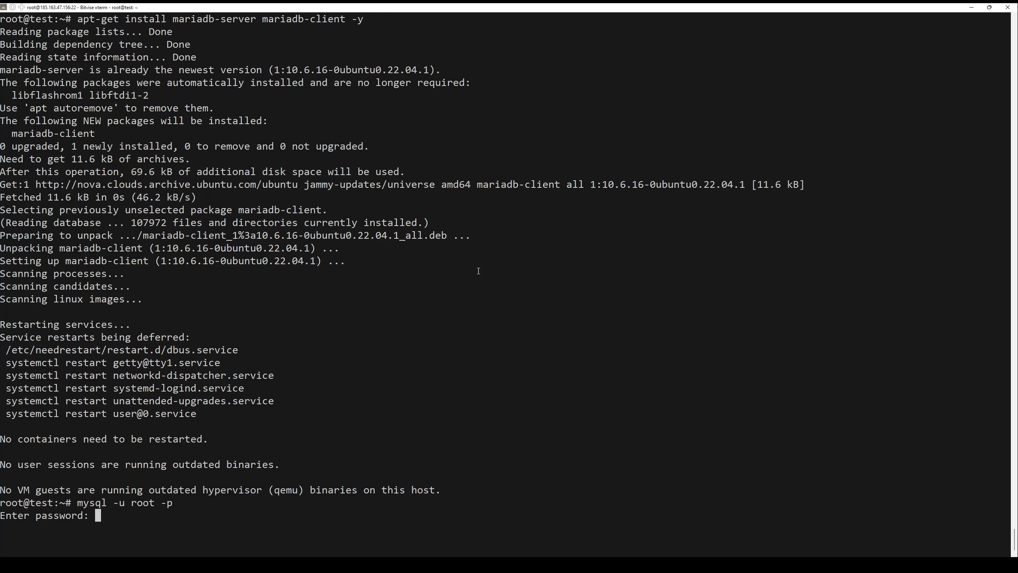
key("Return")
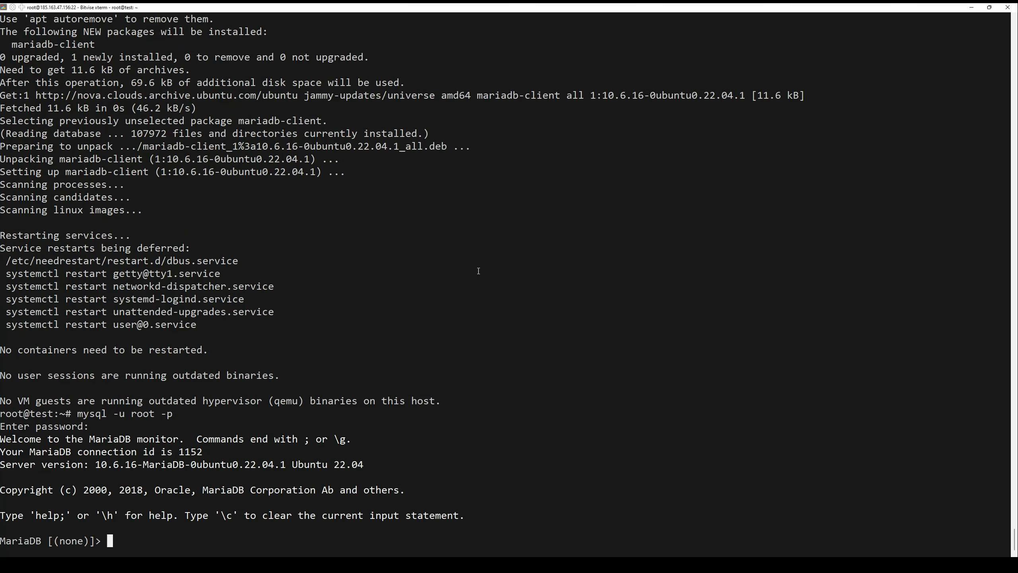
right_click(477, 398)
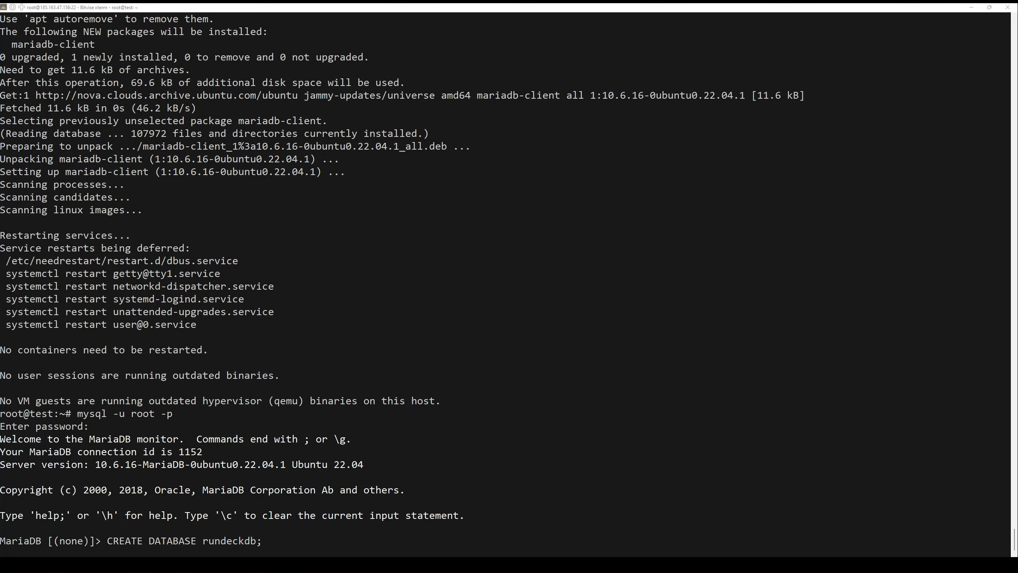
key("Return")
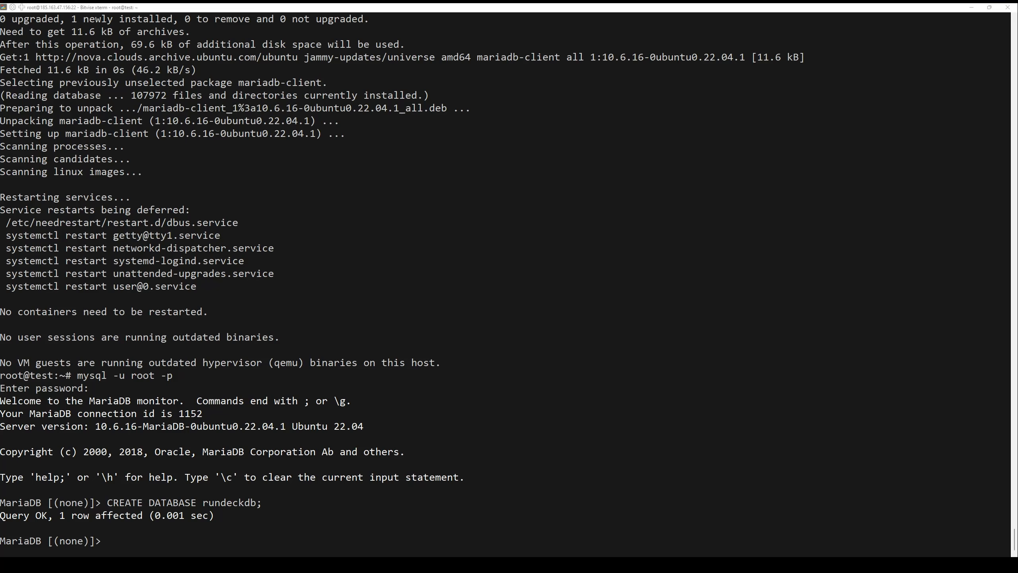
- Create rundeckuser, grant it all privileges on rundeckdb, and flush the privilege tables
right_click(373, 474)
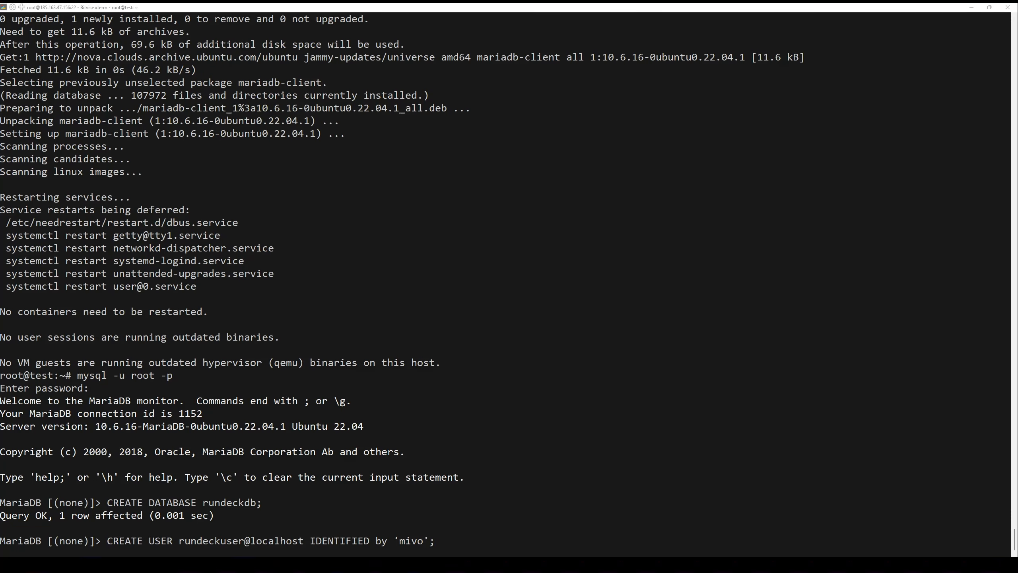
key("Return")
right_click(373, 474)
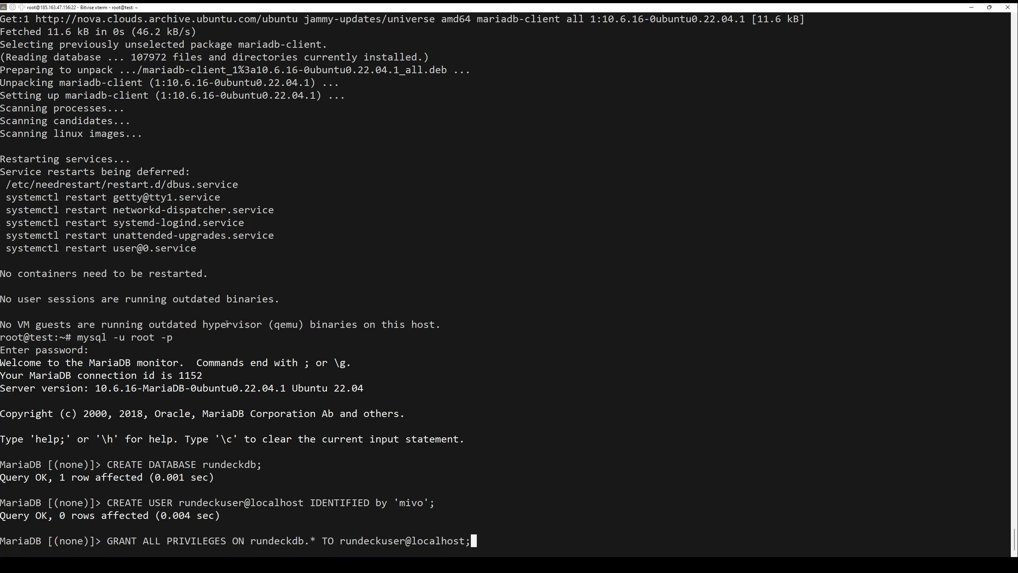
key("Return")
right_click(372, 474)
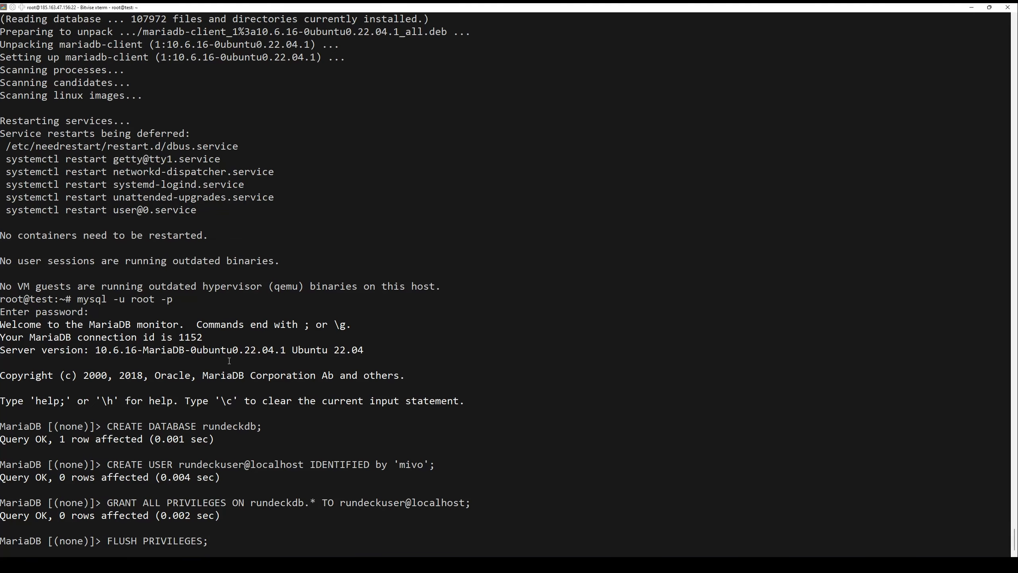
key("Return")
- Quit the MariaDB monitor and clear the terminal screen
right_click(334, 422)
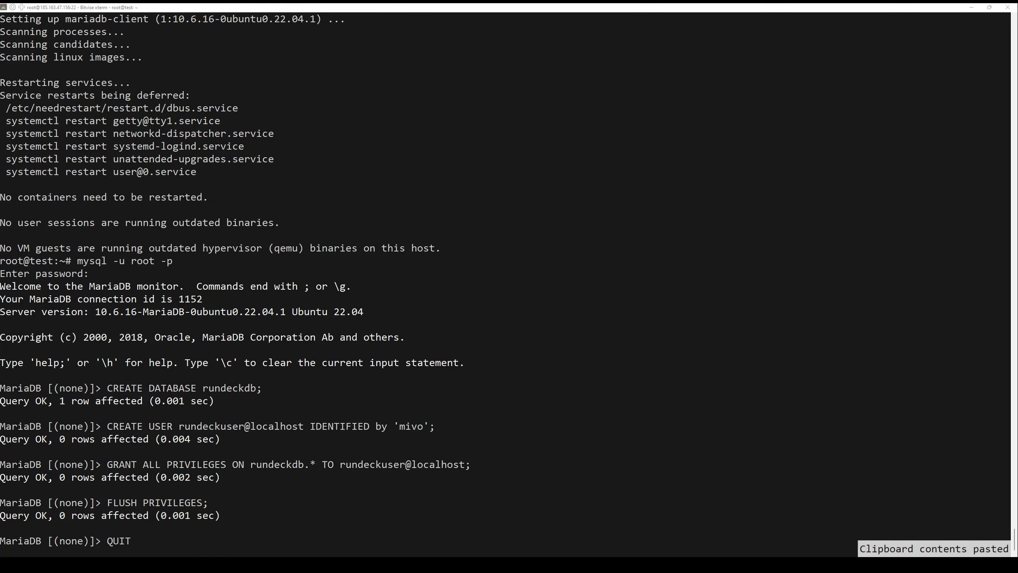
key("Return")
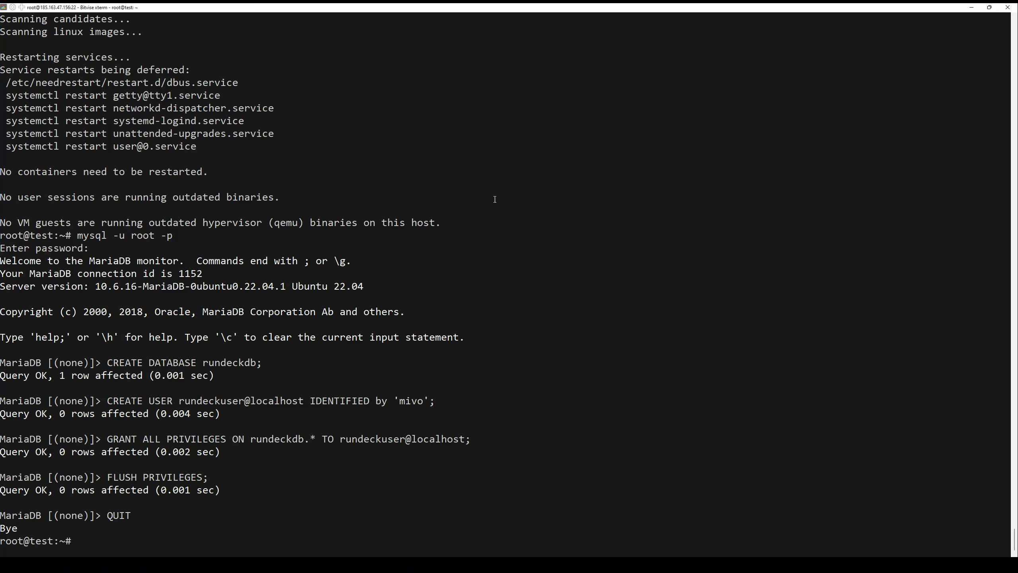
type("clear")
key("Return")
- Add the Rundeck signing key via curl | apt-key add and open rundeck.list in nano
type("curl -L https://packages.rundeck.com/pagerduty/rundeckpro/gpgkey | sudo apt-key add -")
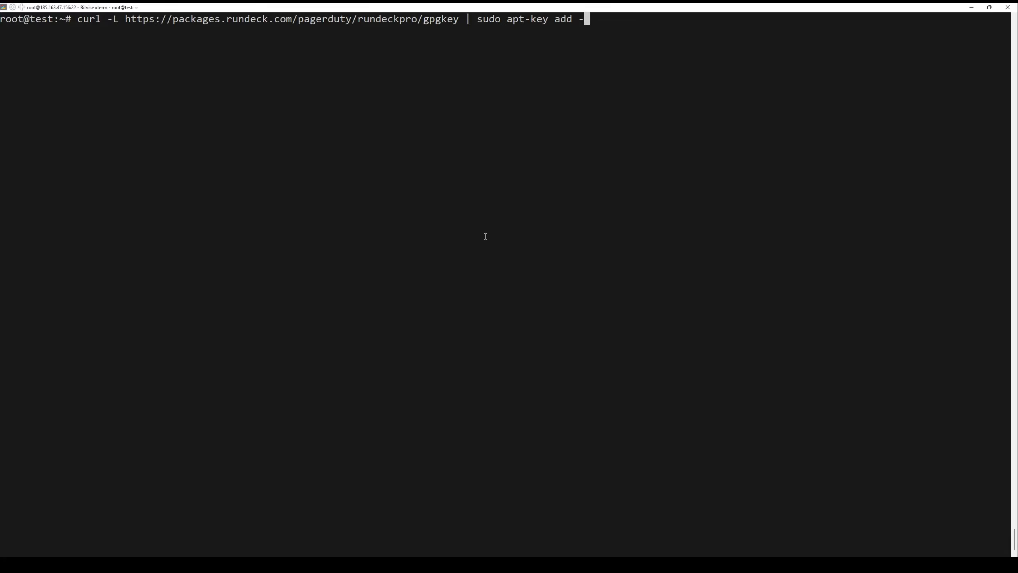
key("Return")
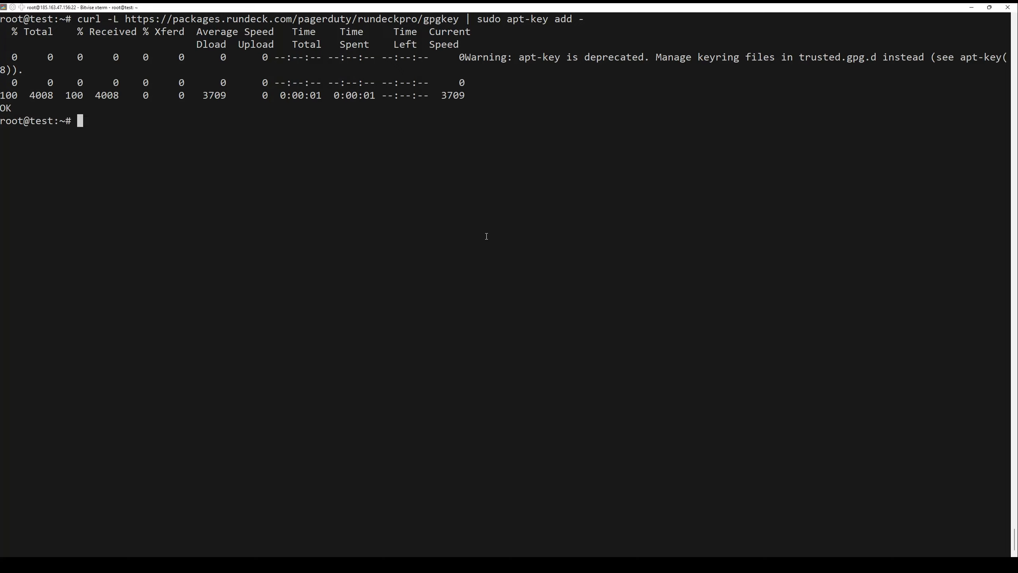
type("nano /etc/apt/sources.list.d/rundeck.list")
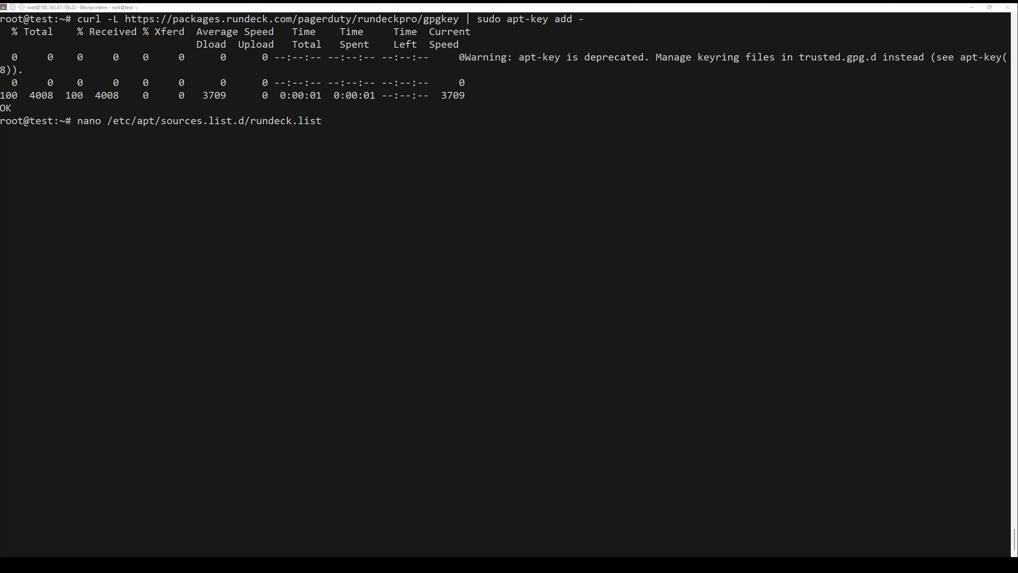
key("Return")
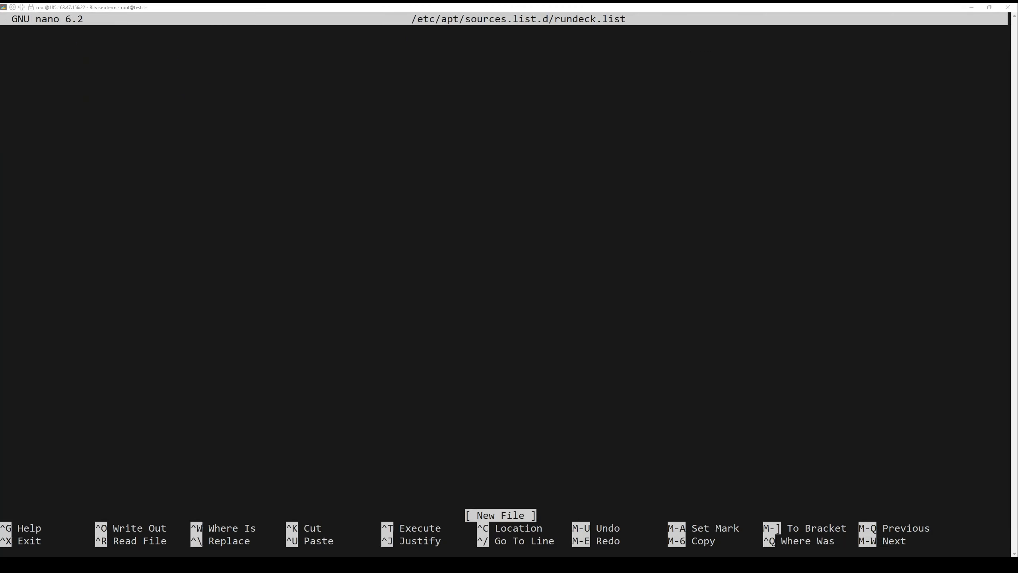
- Paste the Rundeck deb and deb-src repository lines, save rundeck.list, and stage the rundeckpro-enterprise install command
type("deb https://packages.rundeck.com/pagerduty/rundeck/any/ any main deb-src https://packages.rundeck.com/pagerduty/rundeck/any/ any main")
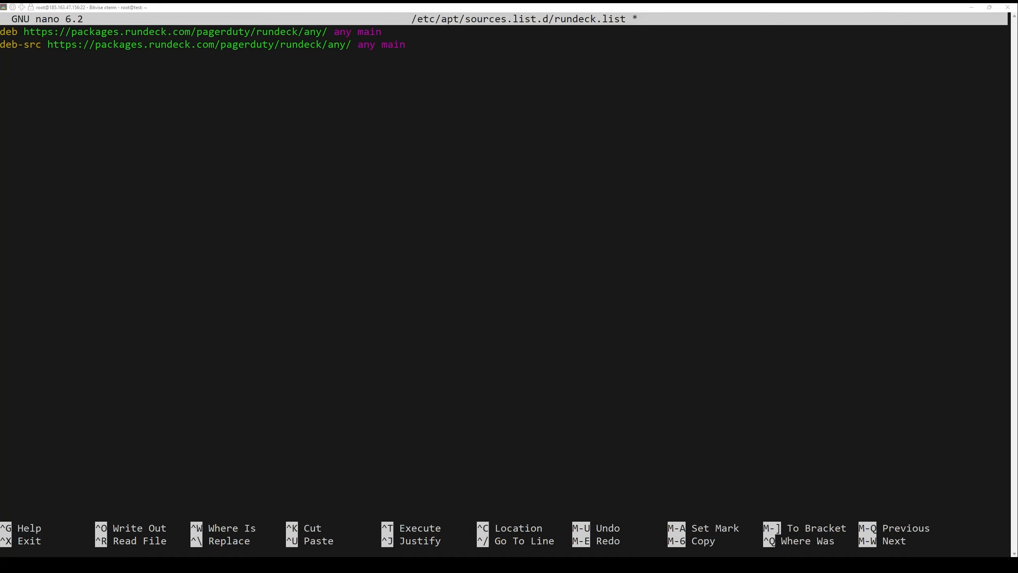
key("ctrl+x")
key("y")
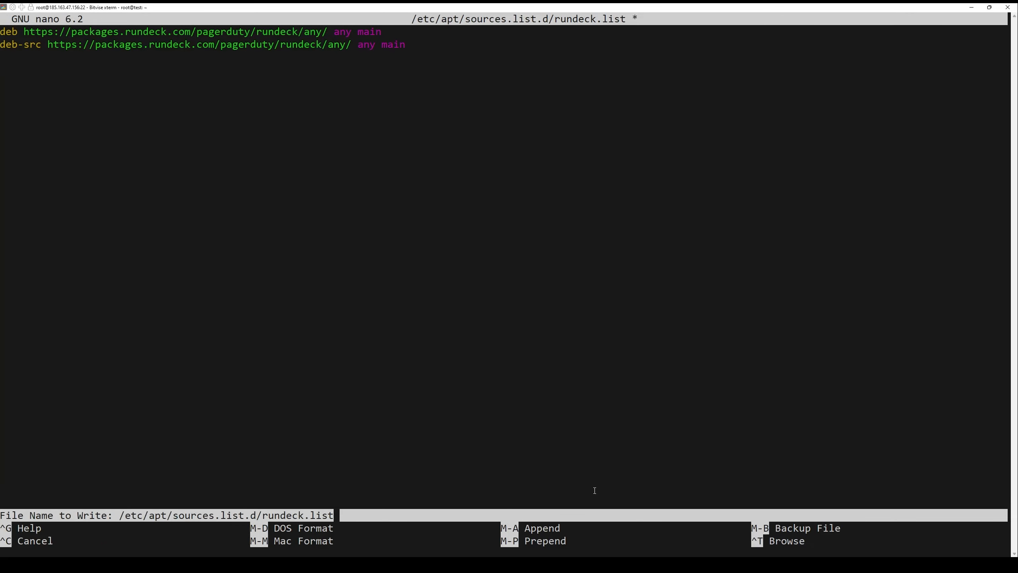
key("Return")
right_click(571, 382)
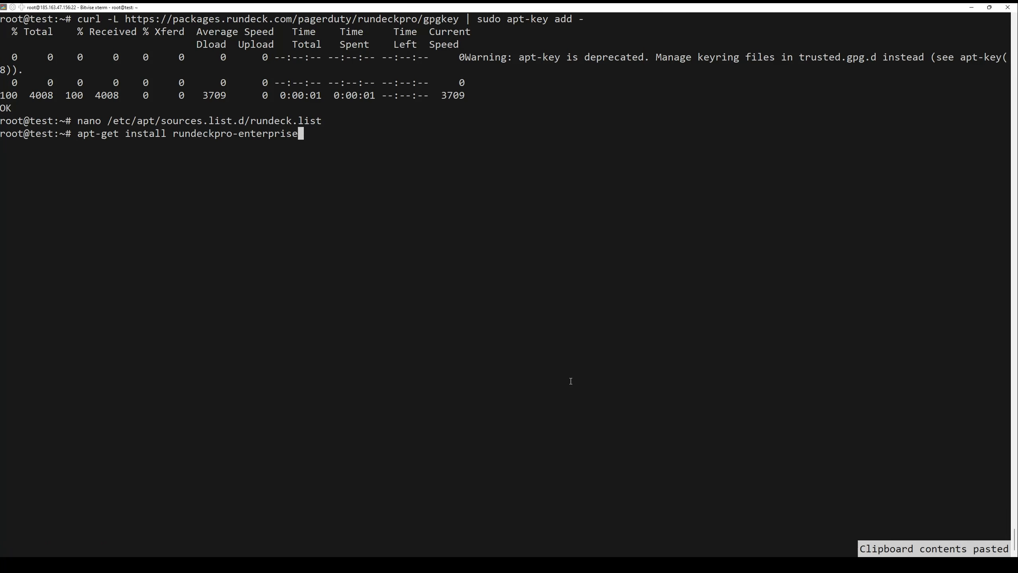
type(" -y")
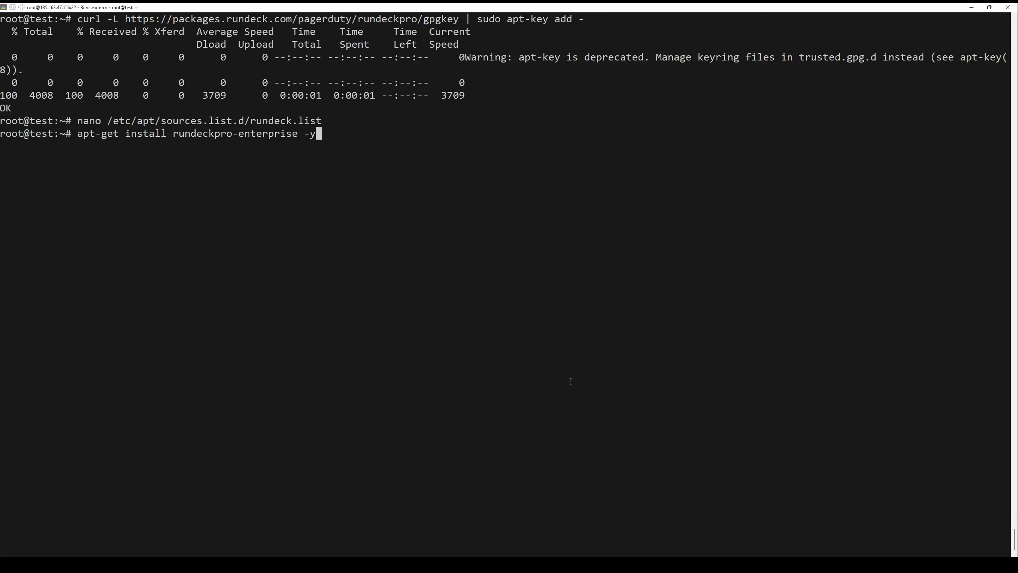
- Attempt the rundeckpro-enterprise install, then run apt update -y, which reports the repository unsigned
key("Return")
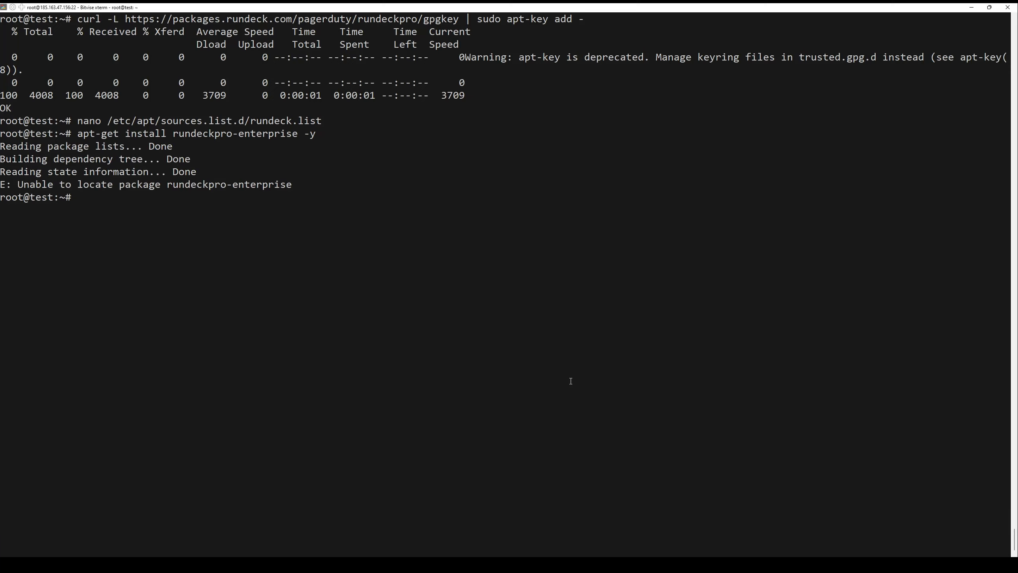
type("apt ")
type("update -y")
key("Return")
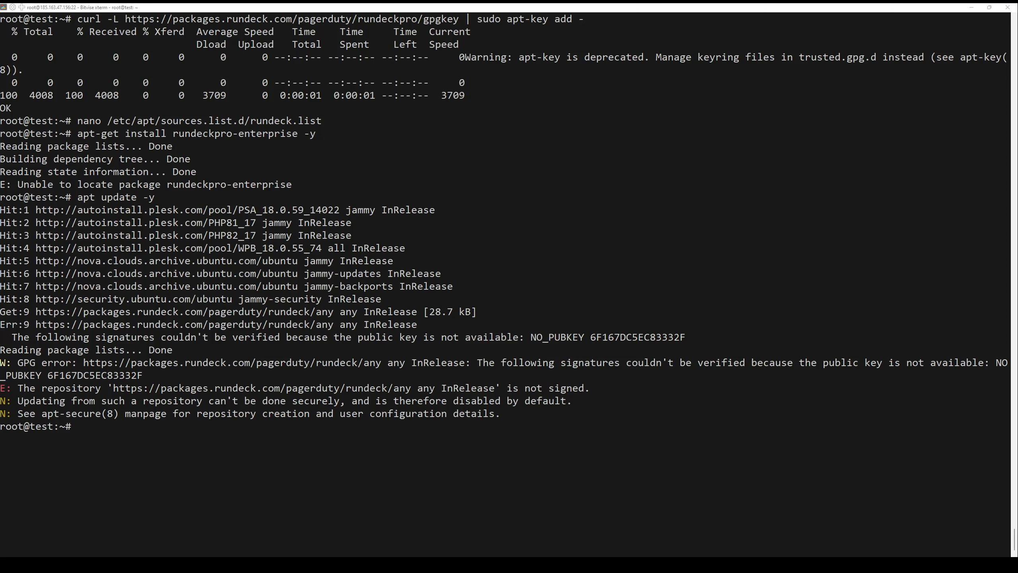
- Run the curl deb-setup.sh repository script and install rundeckpro-enterprise 5.1.1
right_click(569, 332)
key("Return")
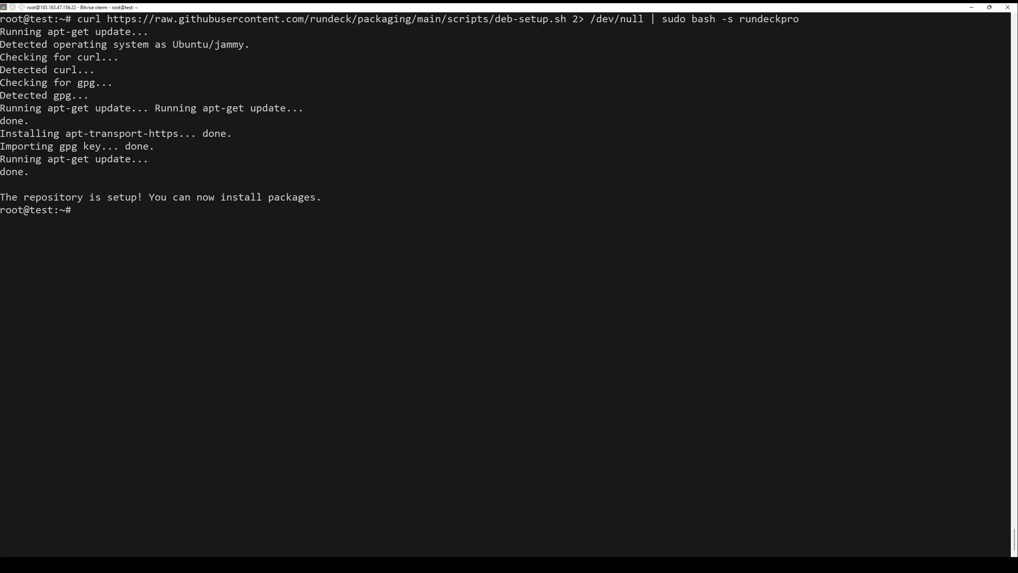
right_click(565, 428)
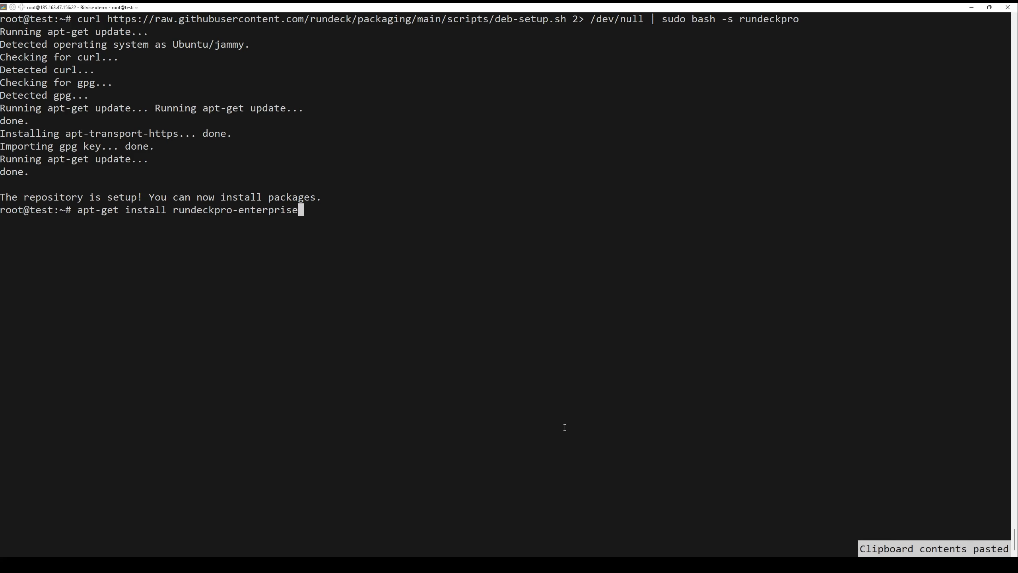
key("Return")
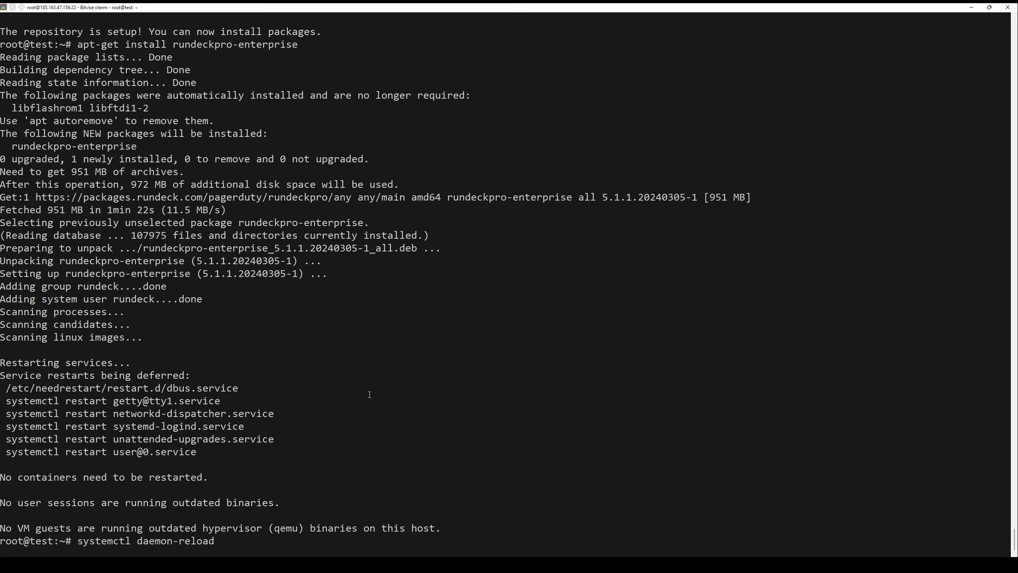
- Reload the systemd daemon and start the rundeckd service
key("Return")
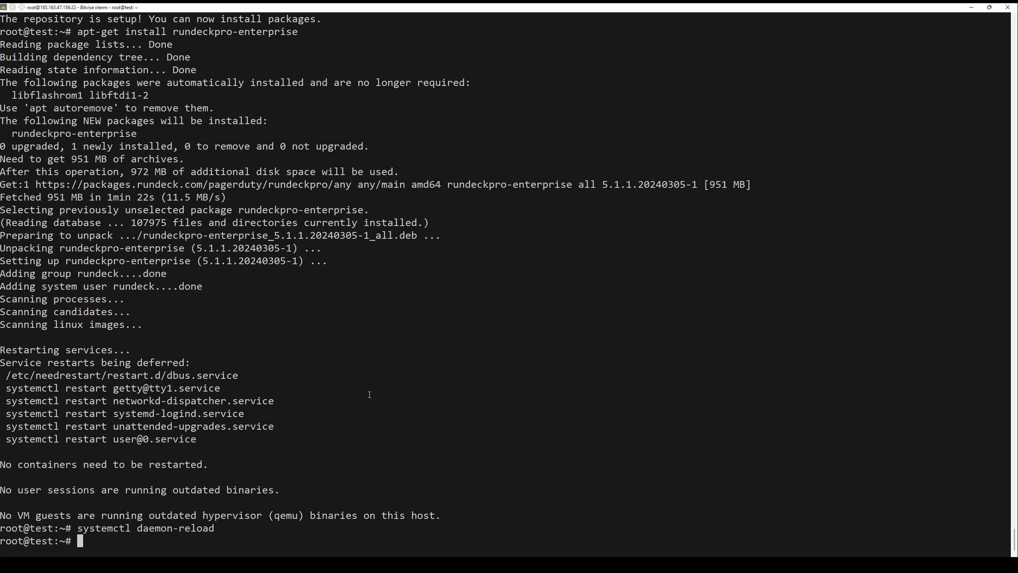
right_click(369, 394)
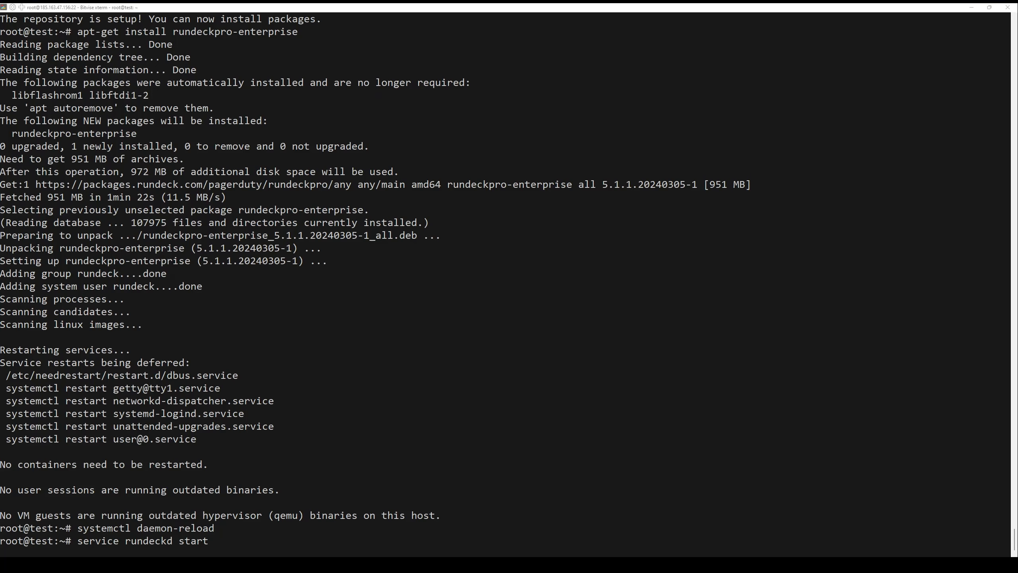
key("Return")
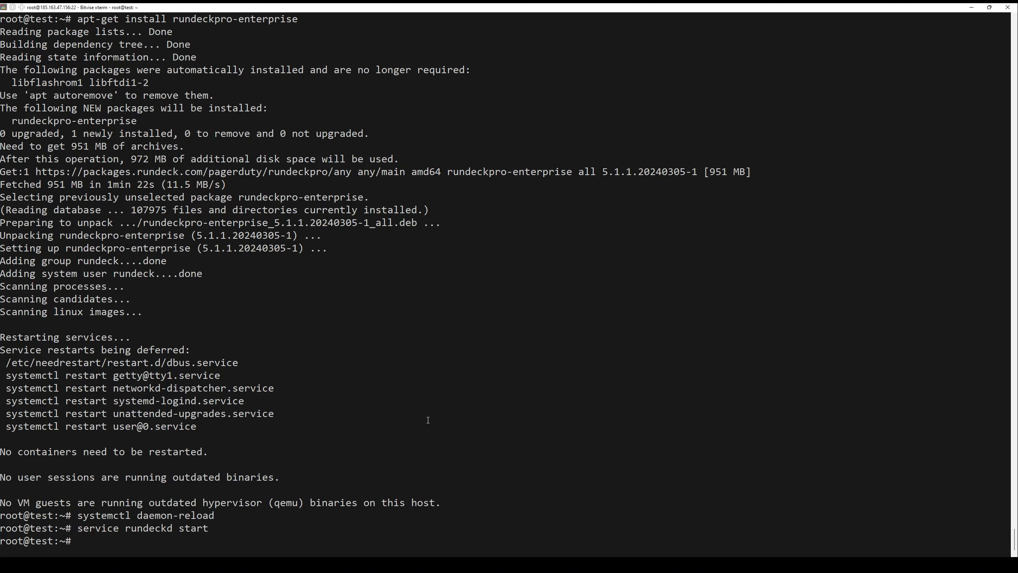
- Show rundeckd service status and select the log lines reporting the app running at localhost:4440
key("Up")
key("Up")
key("Up")
key("Up")
key("Up")
key("Up")
key("Up")
key("Return")
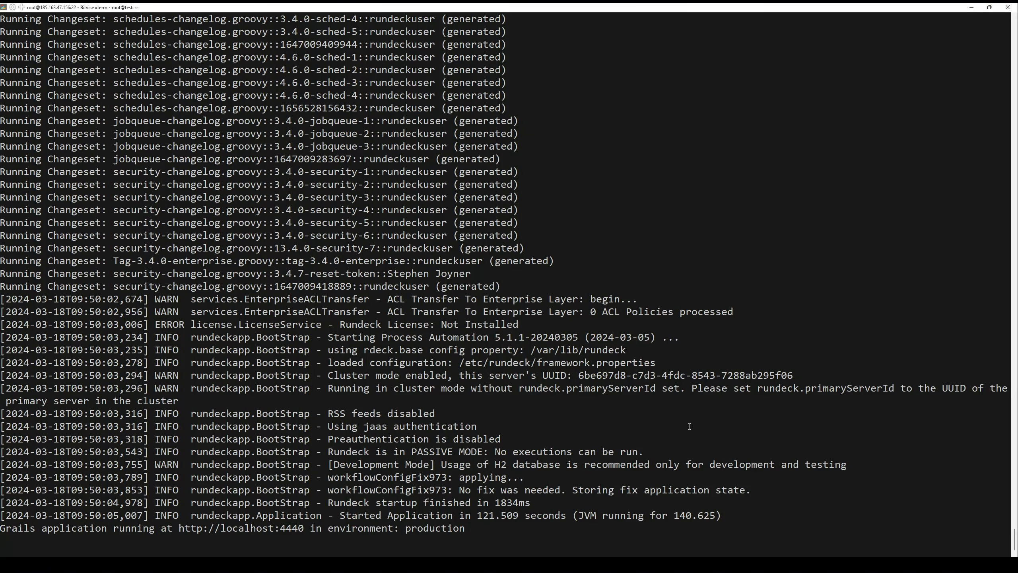
left_click_drag(478, 529, 122, 515)
- Switch to Chrome and load the Rundeck login page at the server's port 4440 address
left_click(675, 516)
key("alt+Tab")
left_click(191, 24)
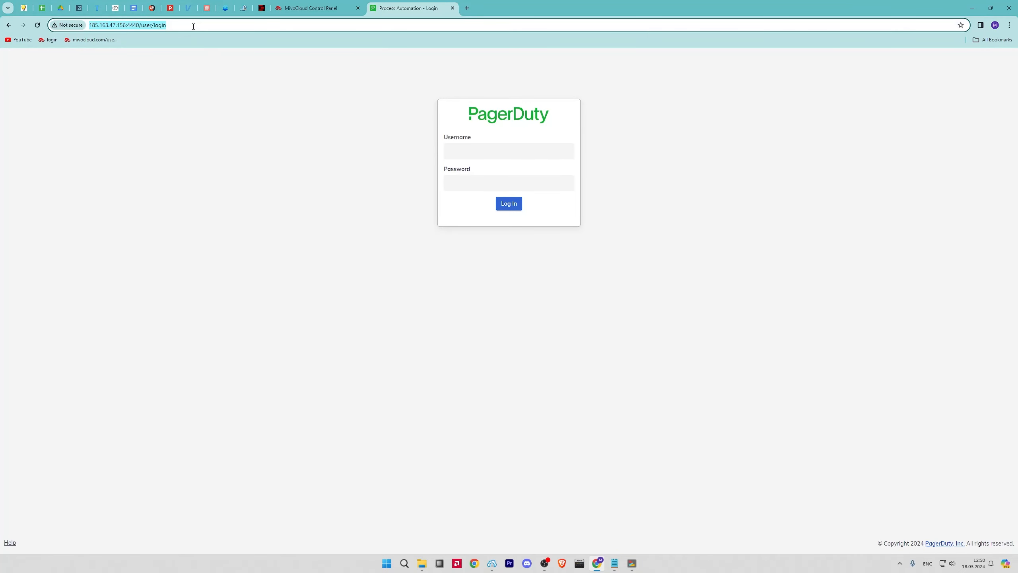
left_click(120, 25)
left_click_drag(90, 25, 128, 24)
left_click(223, 104)
- Sign in with the default admin username and password to reach Process Automation
left_click(452, 150)
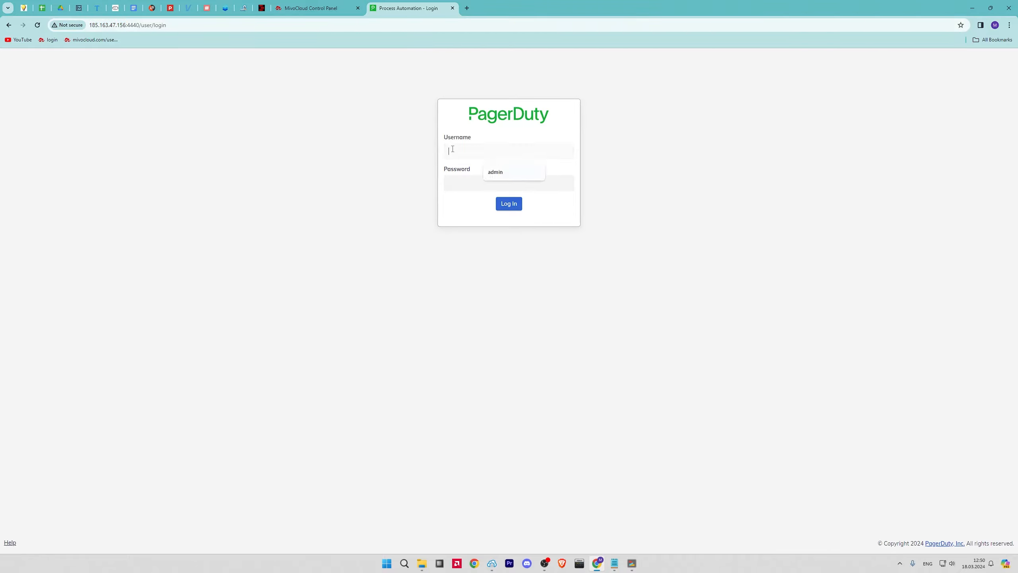
type("admin")
key("Tab")
type("admin")
left_click(508, 204)
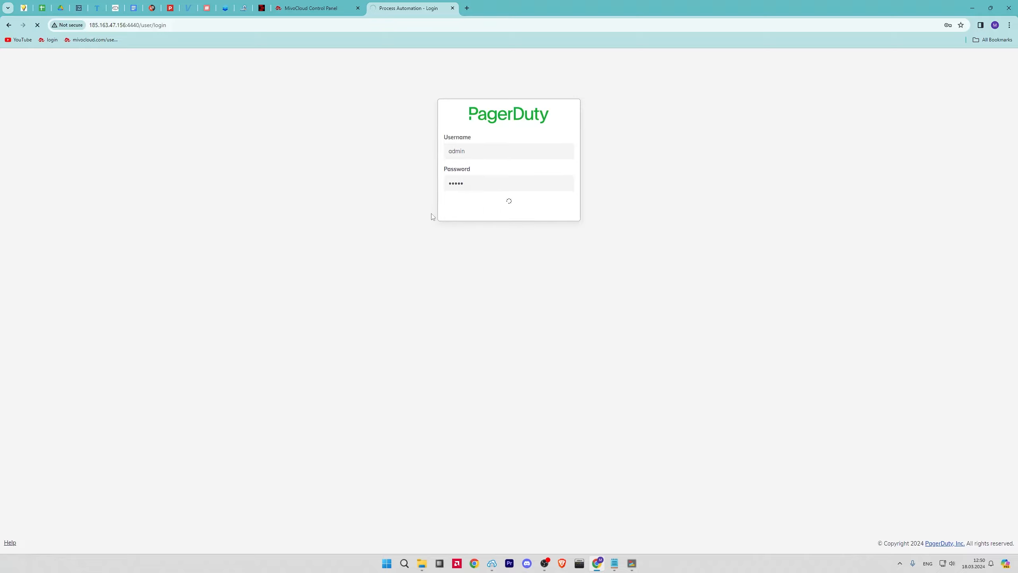